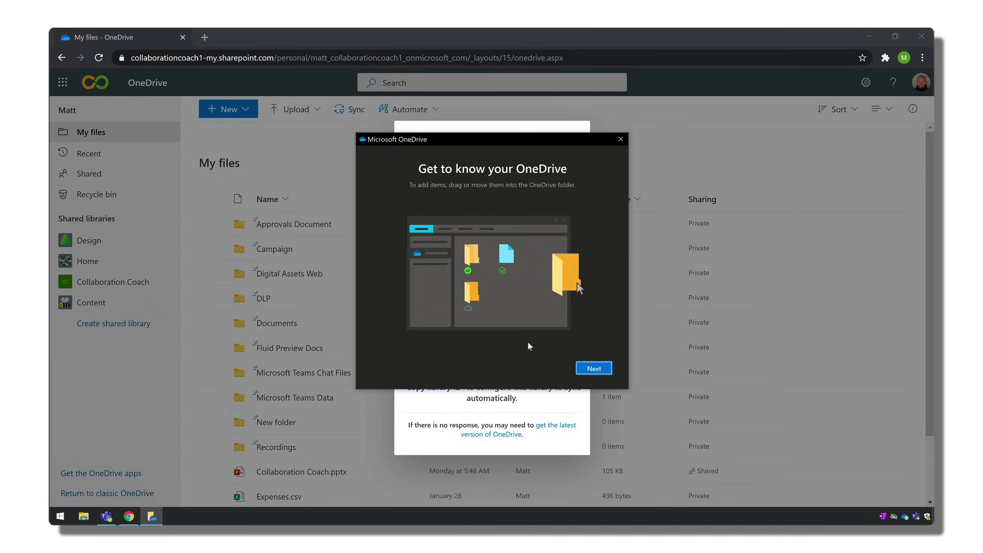
- Go through the OneDrive introduction pages and postpone getting the mobile app
{"action": "left_click", "coordinate": [595, 369]}
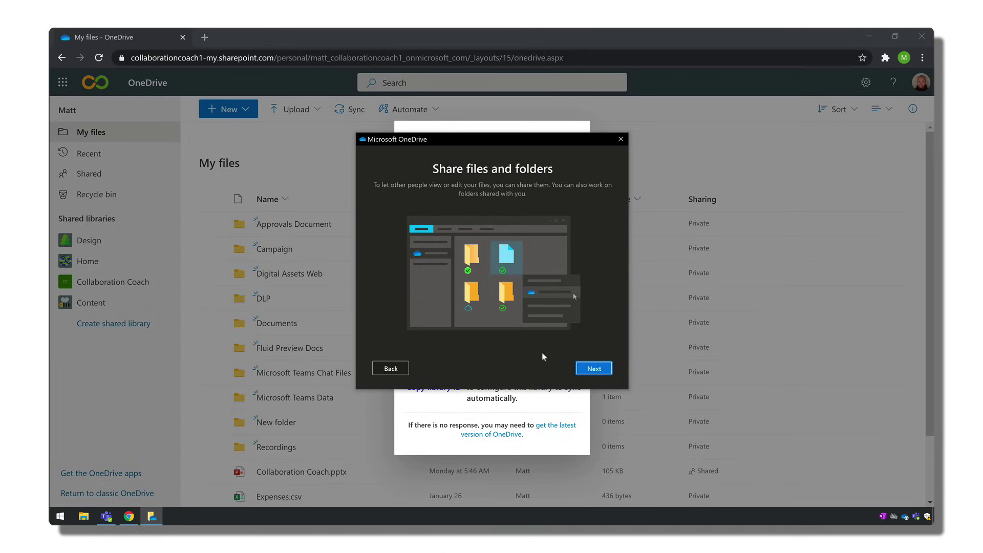
{"action": "left_click", "coordinate": [584, 366]}
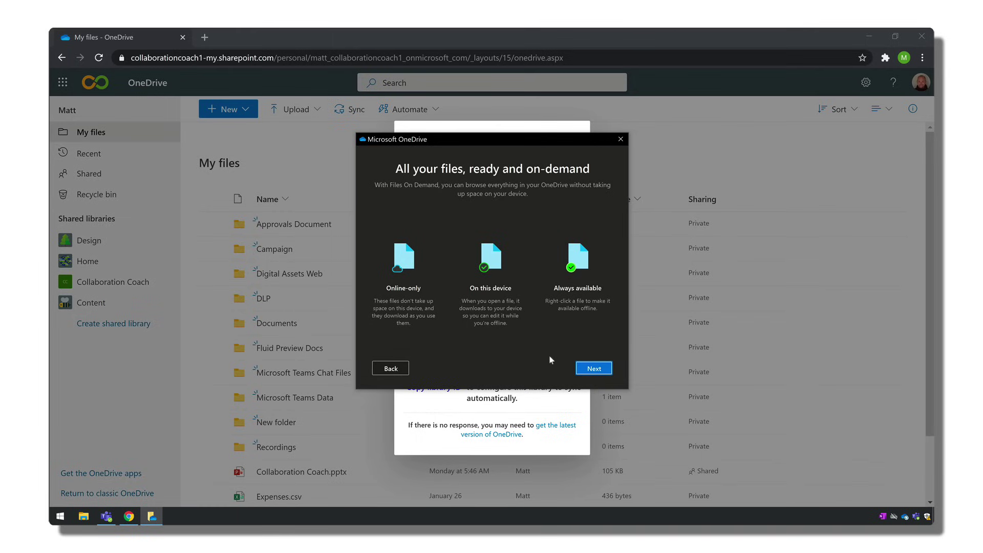
{"action": "left_click", "coordinate": [589, 369]}
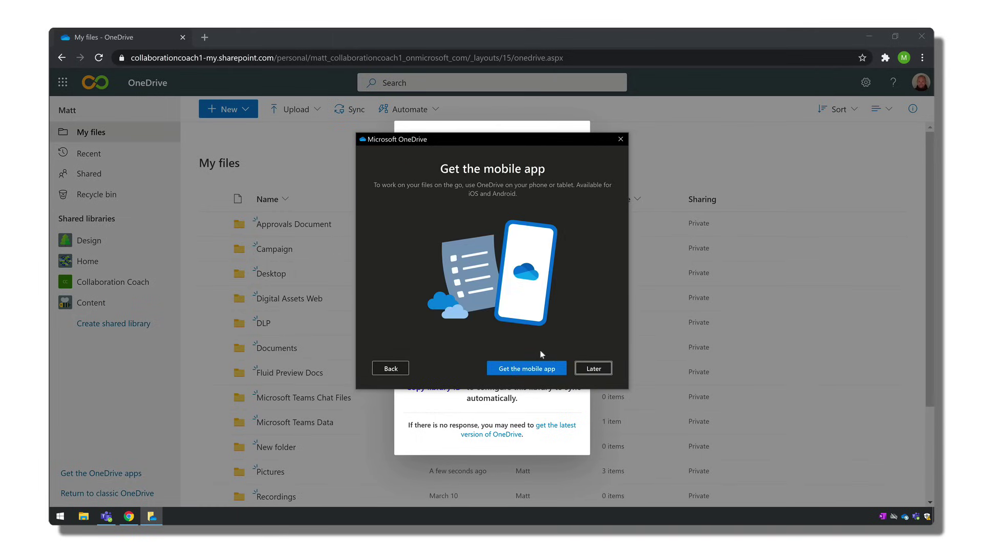
{"action": "left_click", "coordinate": [594, 369]}
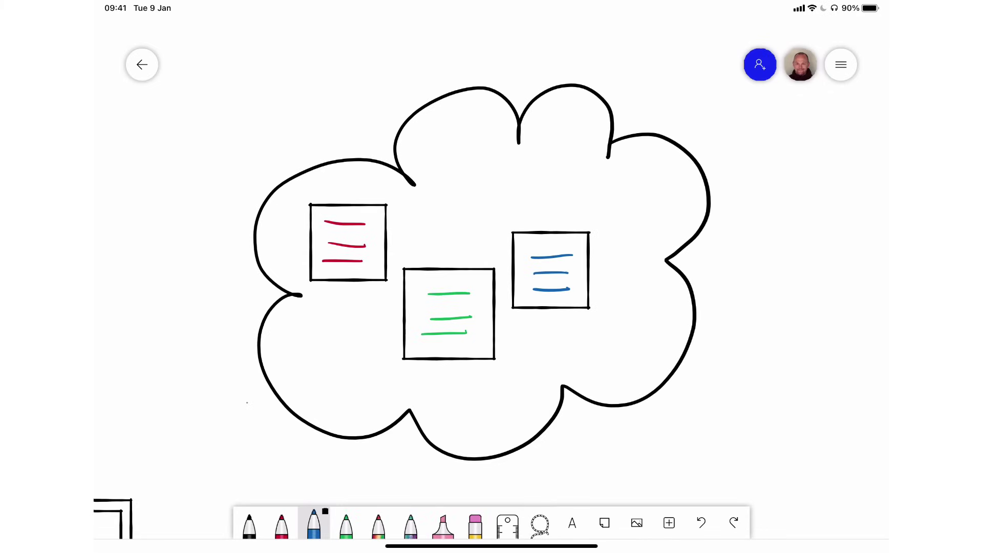
- Draw a red double-headed arrow between the laptop and the green-lined document in the cloud on the whiteboard
{"action": "scroll", "coordinate": [491, 276], "scroll_direction": "down", "scroll_amount": 5}
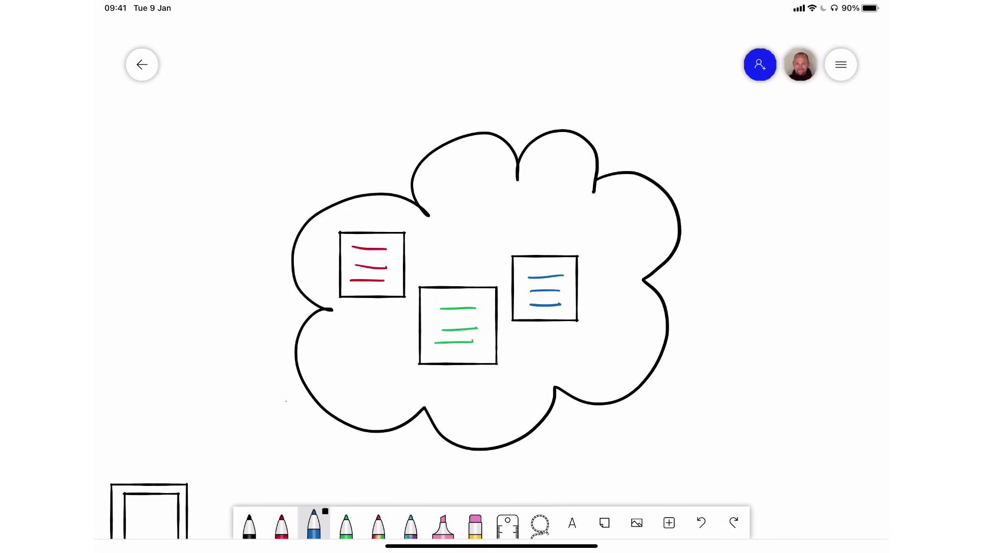
{"action": "scroll", "coordinate": [487, 287], "scroll_direction": "down", "scroll_amount": 5}
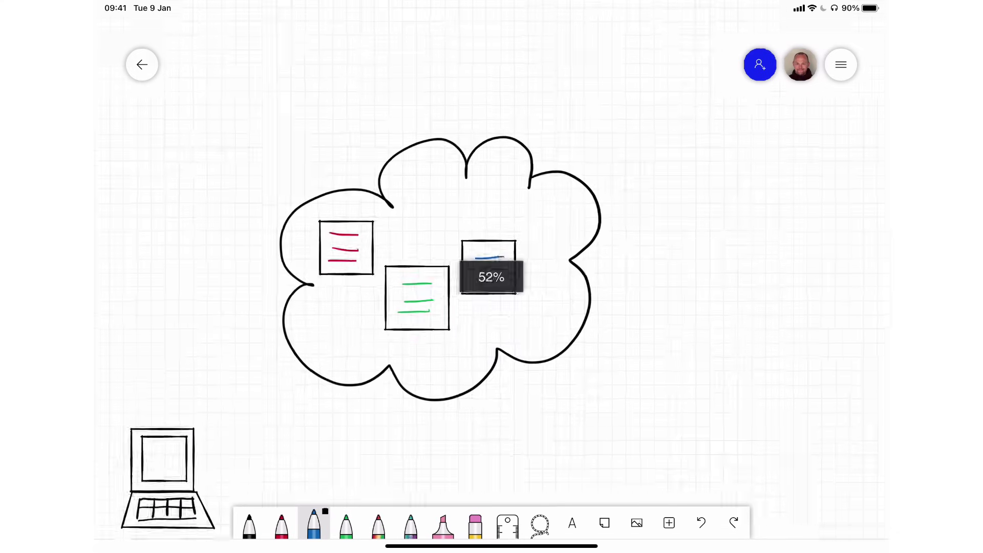
{"action": "left_click", "coordinate": [282, 525]}
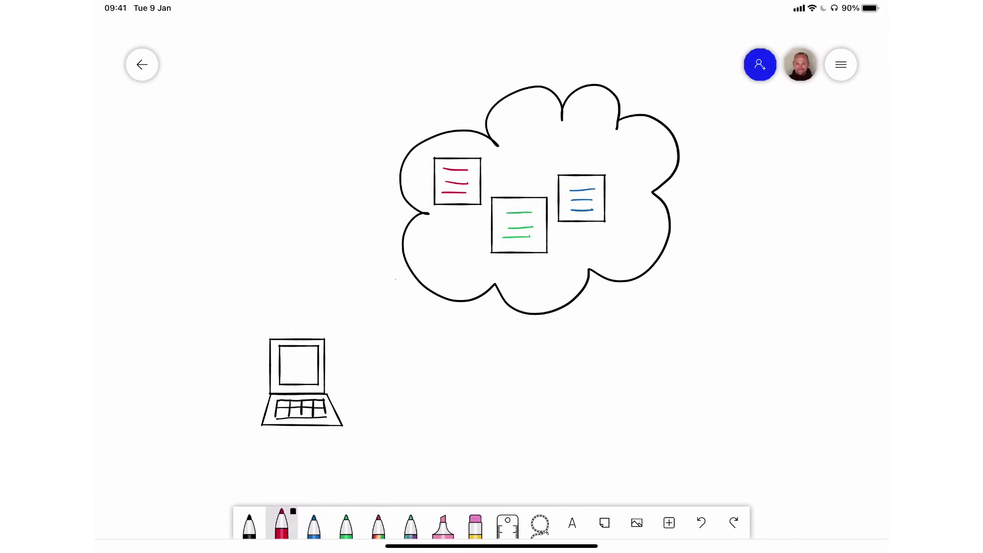
{"action": "left_click_drag", "start_coordinate": [295, 330], "coordinate": [496, 243]}
{"action": "left_click_drag", "start_coordinate": [301, 322], "coordinate": [312, 328]}
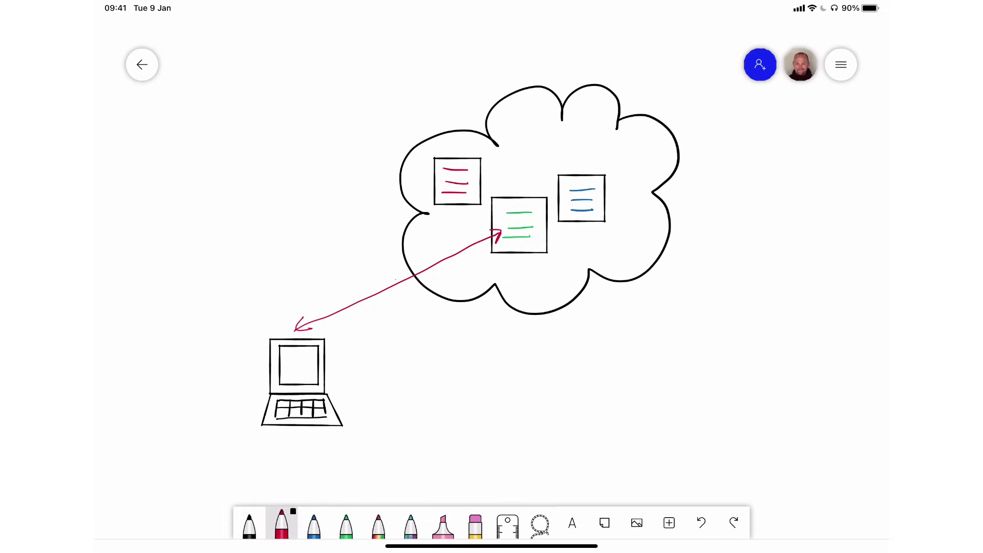
- Draw a black square document with green text lines beside the laptop
{"action": "left_click", "coordinate": [249, 524]}
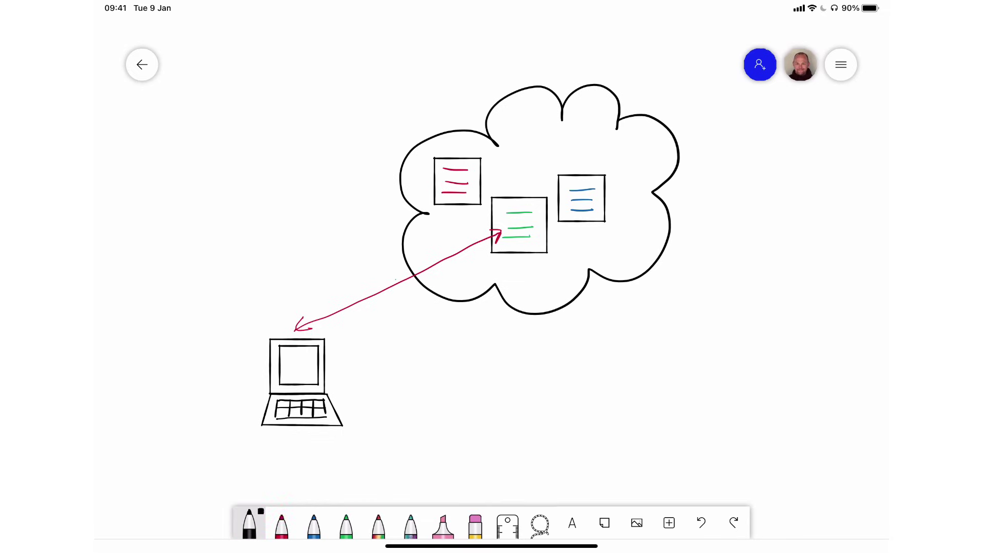
{"action": "mouse_move", "coordinate": [387, 325]}
{"action": "left_mouse_down"}
{"action": "mouse_move", "coordinate": [388, 377]}
{"action": "mouse_move", "coordinate": [345, 333]}
{"action": "mouse_move", "coordinate": [388, 331]}
{"action": "mouse_move", "coordinate": [377, 359]}
{"action": "left_mouse_up"}
{"action": "left_click", "coordinate": [347, 524]}
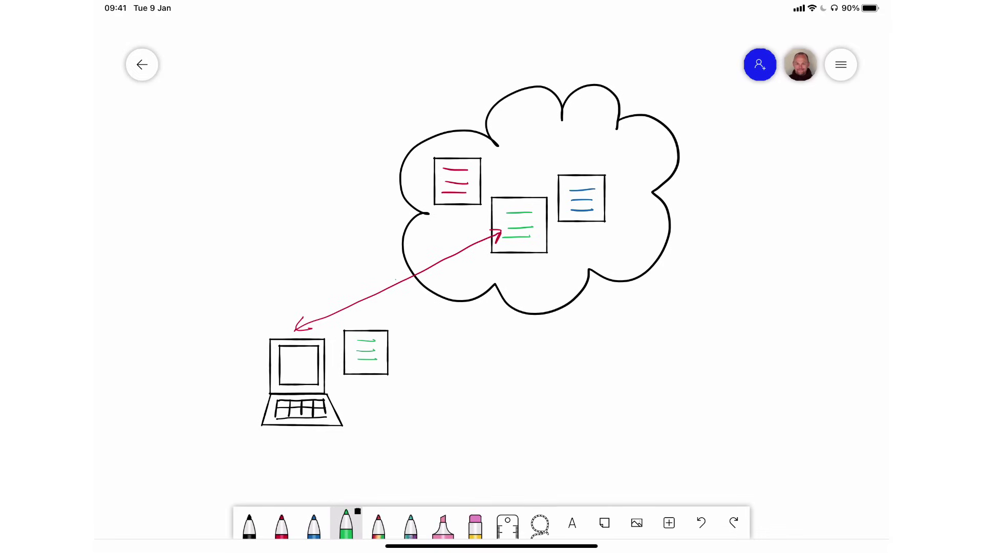
- Erase the red arrow and draw a green double-headed arrow between the laptop's document copy and the cloud document
{"action": "left_click", "coordinate": [475, 525]}
{"action": "mouse_move", "coordinate": [304, 328]}
{"action": "left_mouse_down"}
{"action": "mouse_move", "coordinate": [419, 256]}
{"action": "mouse_move", "coordinate": [498, 234]}
{"action": "mouse_move", "coordinate": [290, 312]}
{"action": "left_mouse_up"}
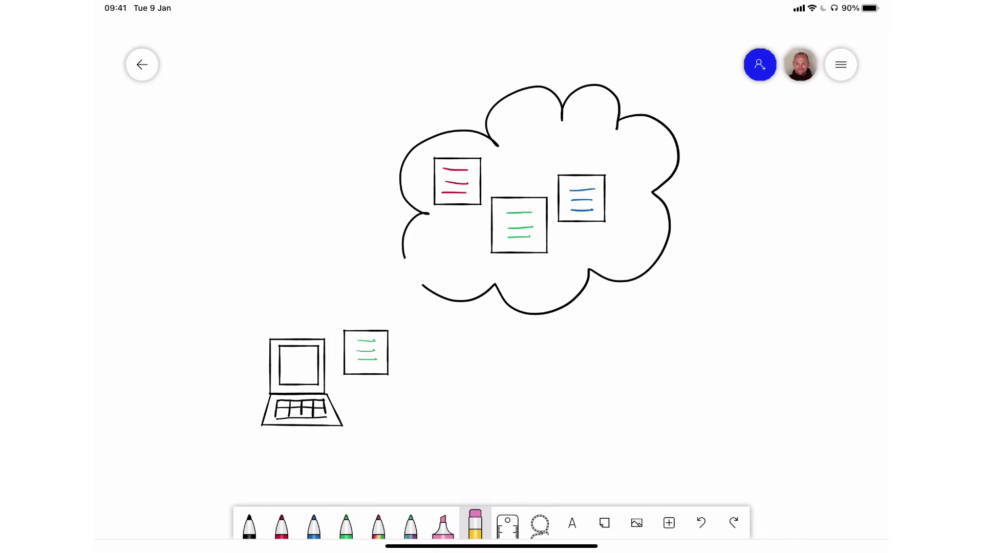
{"action": "left_click", "coordinate": [346, 525]}
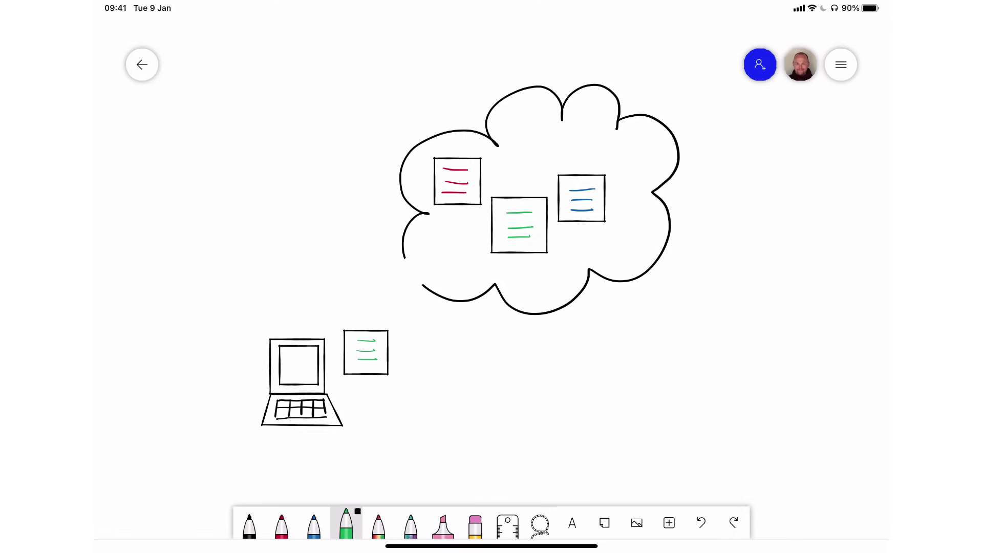
{"action": "mouse_move", "coordinate": [390, 323]}
{"action": "left_mouse_down"}
{"action": "mouse_move", "coordinate": [480, 256]}
{"action": "mouse_move", "coordinate": [487, 266]}
{"action": "mouse_move", "coordinate": [496, 237]}
{"action": "mouse_move", "coordinate": [393, 309]}
{"action": "left_mouse_up"}
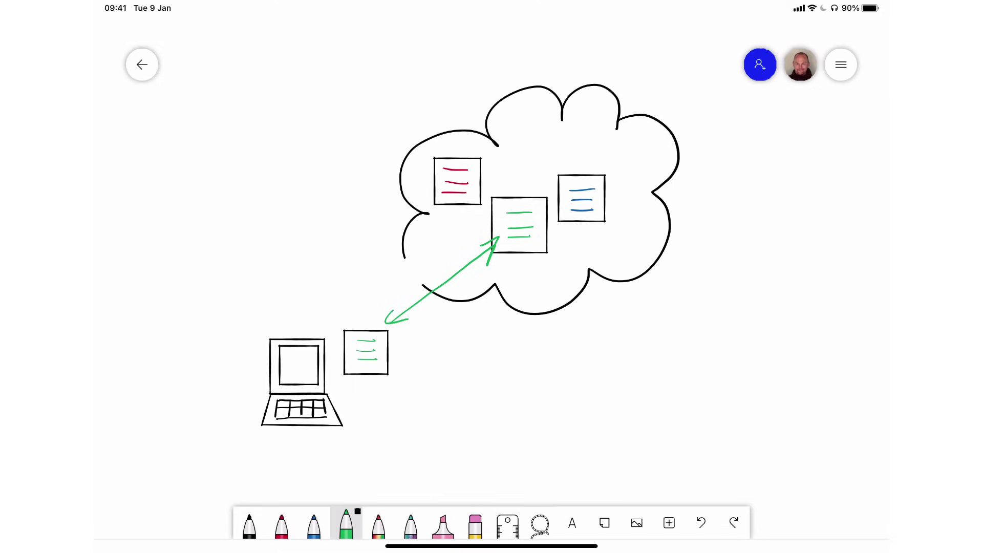
- Handwrite "my sentence" in green below the document copy and switch to the lasso selection tool
{"action": "left_click_drag", "start_coordinate": [374, 396], "coordinate": [397, 420]}
{"action": "mouse_move", "coordinate": [431, 387]}
{"action": "left_mouse_down"}
{"action": "mouse_move", "coordinate": [422, 407]}
{"action": "mouse_move", "coordinate": [451, 399]}
{"action": "mouse_move", "coordinate": [454, 408]}
{"action": "left_mouse_up"}
{"action": "mouse_move", "coordinate": [460, 391]}
{"action": "left_mouse_down"}
{"action": "mouse_move", "coordinate": [464, 410]}
{"action": "mouse_move", "coordinate": [508, 405]}
{"action": "left_mouse_up"}
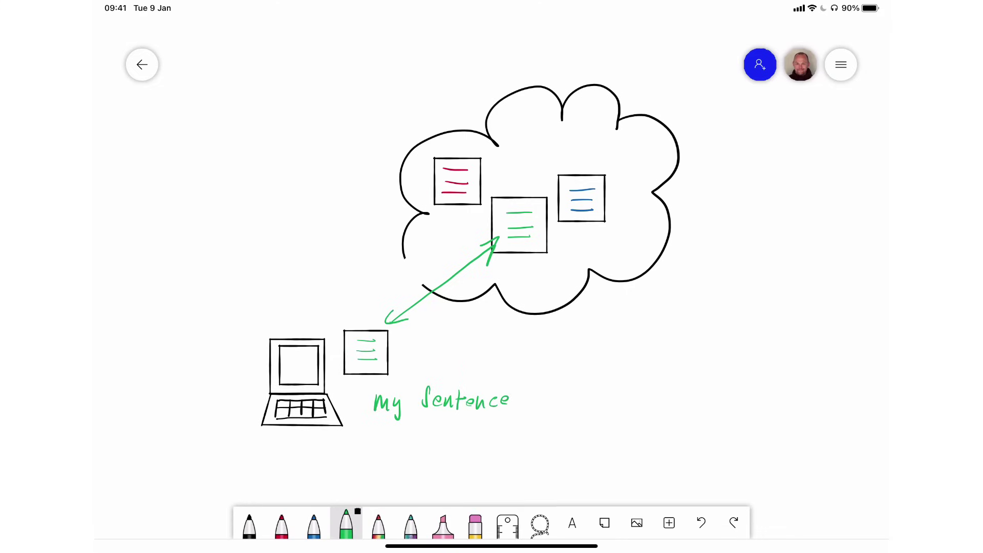
{"action": "left_click", "coordinate": [540, 523]}
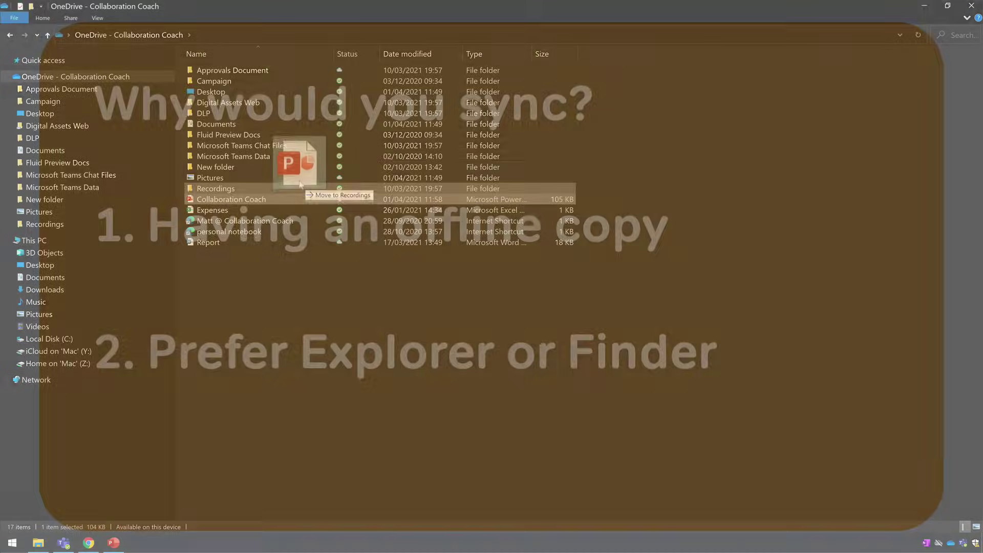
- Show that the Collaboration Coach presentation can be moved around the OneDrive folder and review its available file commands
{"action": "left_click_drag", "start_coordinate": [309, 185], "coordinate": [295, 199]}
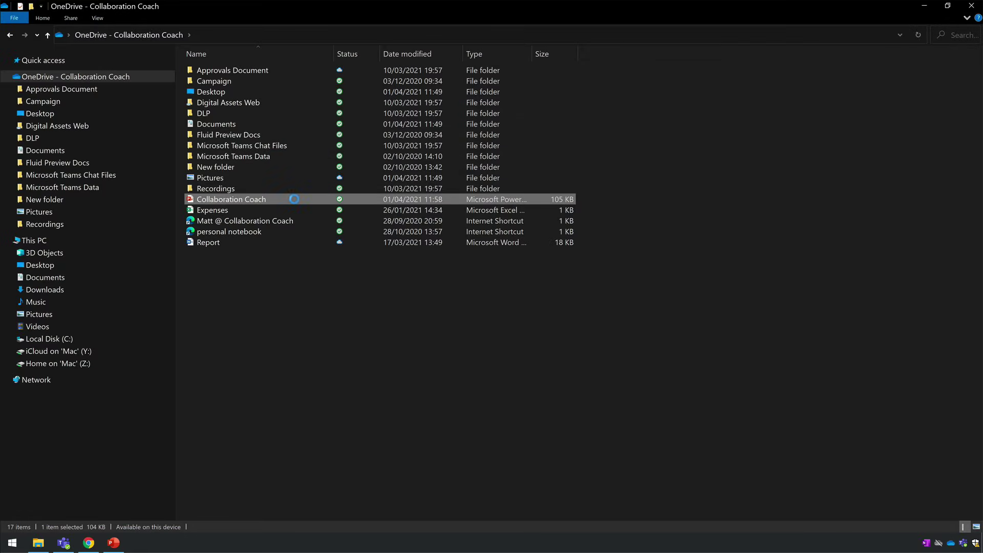
{"action": "right_click", "coordinate": [294, 198]}
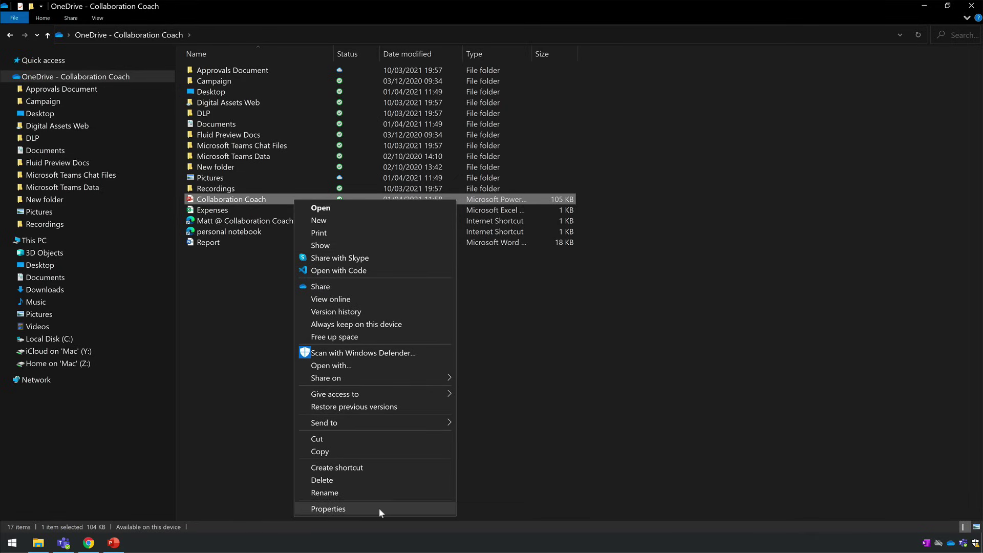
{"action": "left_click", "coordinate": [275, 194]}
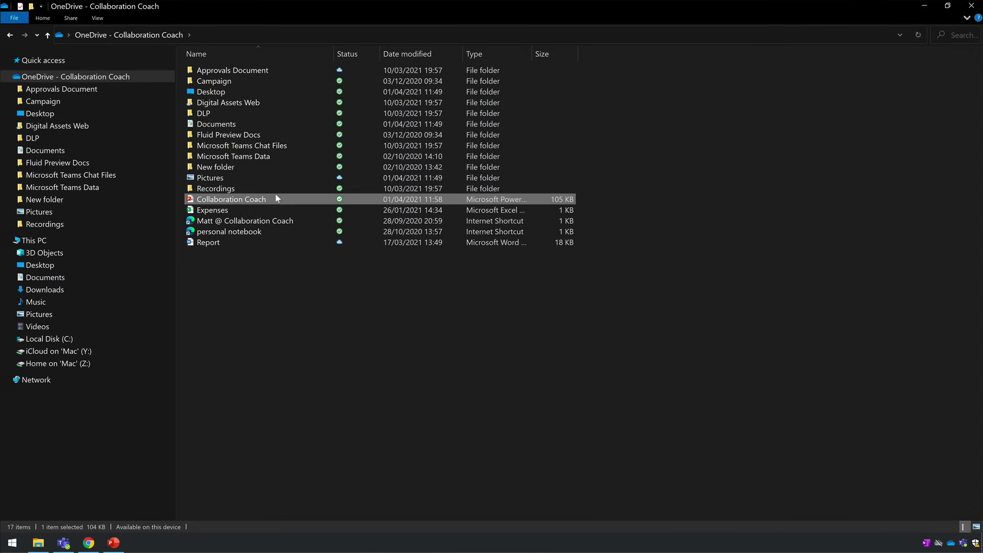
- Copy the Collaboration Coach presentation and paste it into the same OneDrive folder
{"action": "left_click", "coordinate": [311, 200]}
{"action": "key", "text": "ctrl+c"}
{"action": "key", "text": "ctrl+v"}
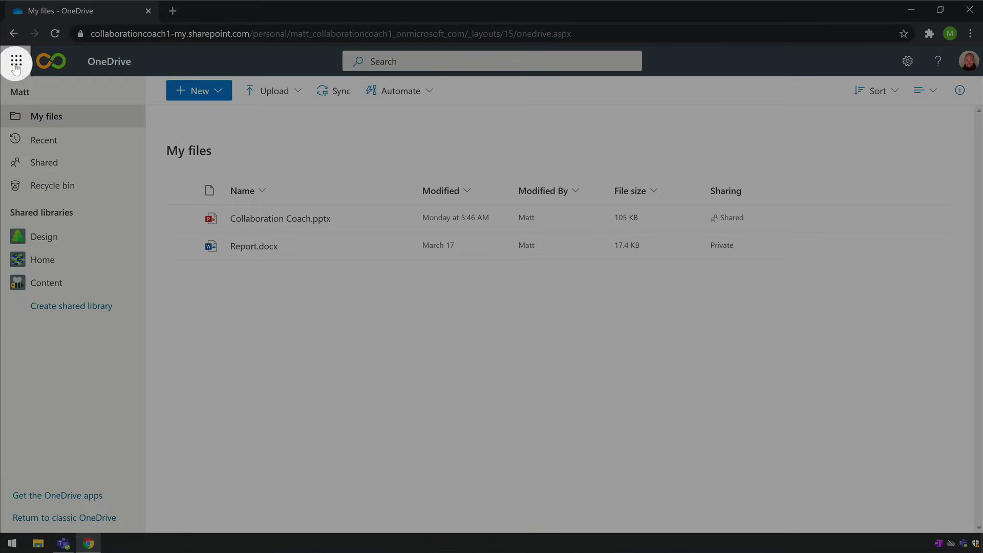
- Open OneDrive on the web and start syncing My files, always allowing the SharePoint site to open Microsoft OneDrive
{"action": "left_click", "coordinate": [15, 61]}
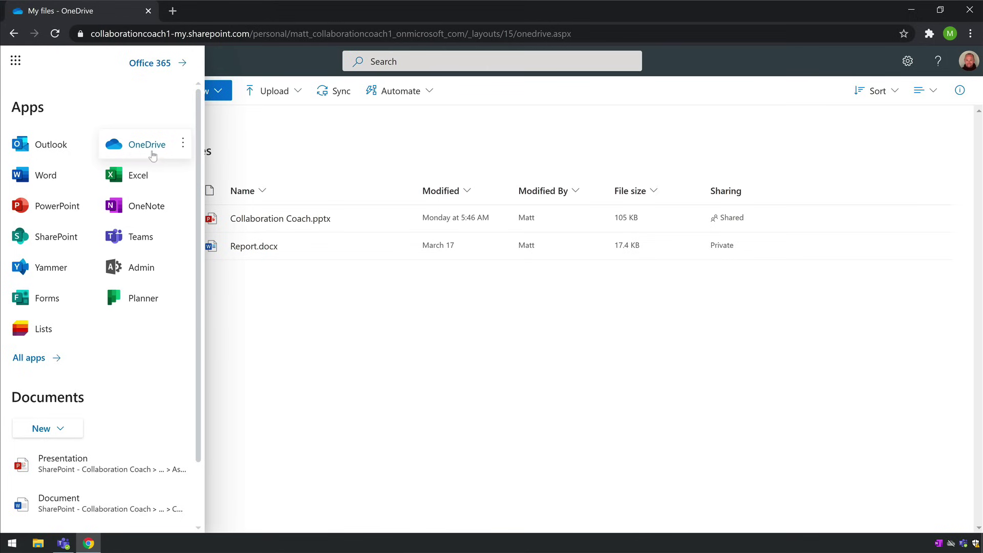
{"action": "left_click", "coordinate": [152, 155]}
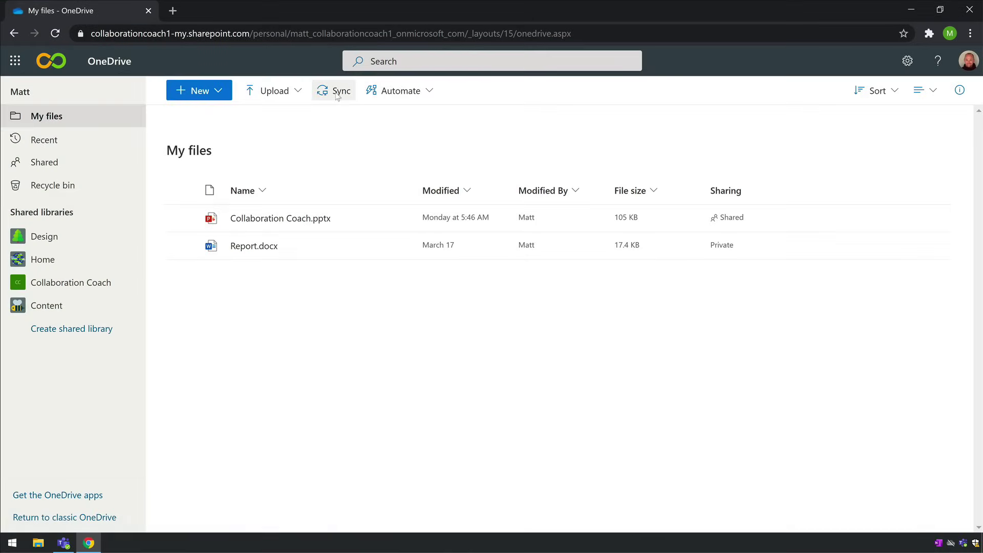
{"action": "left_click", "coordinate": [336, 93]}
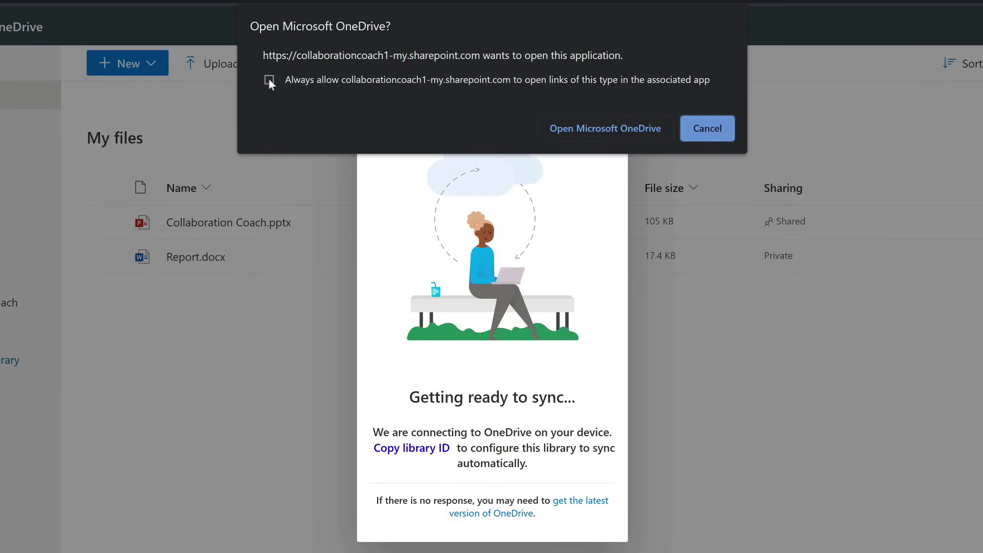
{"action": "left_click", "coordinate": [269, 80]}
{"action": "left_click", "coordinate": [634, 134]}
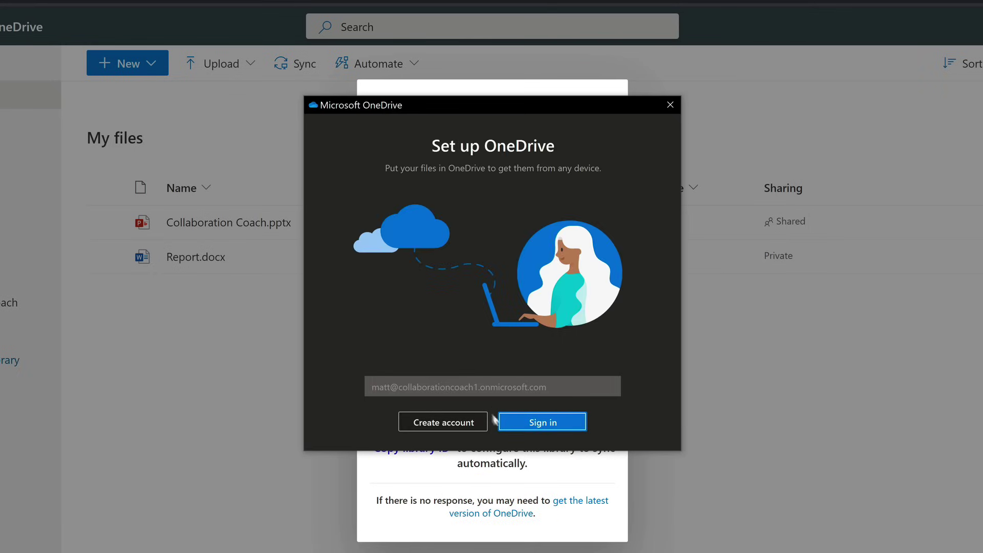
- Sign in to the OneDrive setup, keep the default folder location, and back up the Desktop, Documents and Pictures folders
{"action": "left_click", "coordinate": [548, 427]}
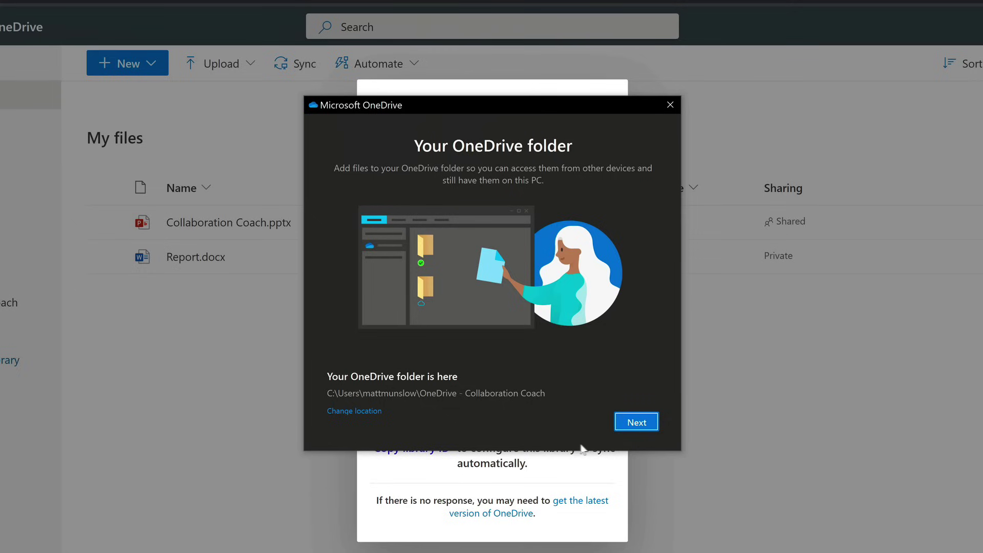
{"action": "left_click", "coordinate": [638, 423]}
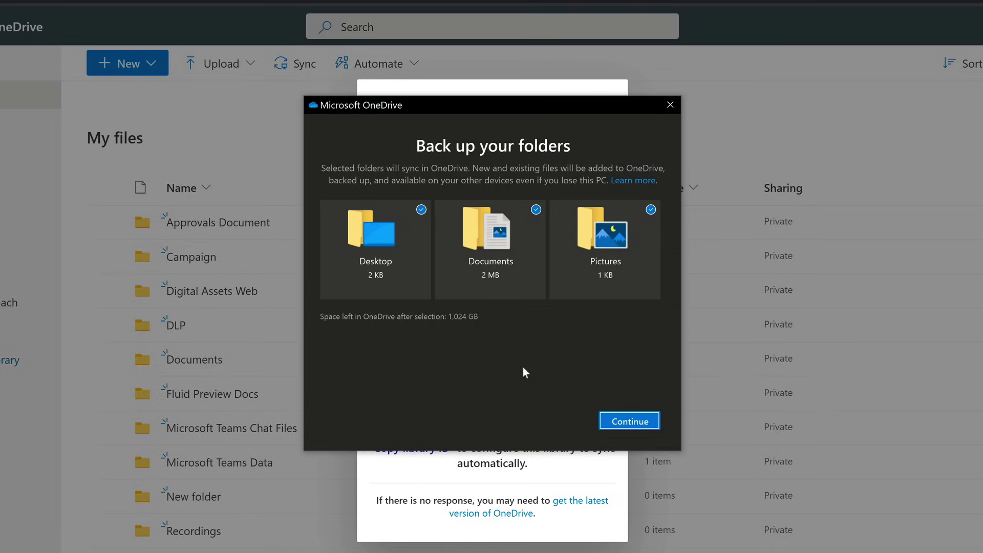
{"action": "left_click", "coordinate": [607, 419]}
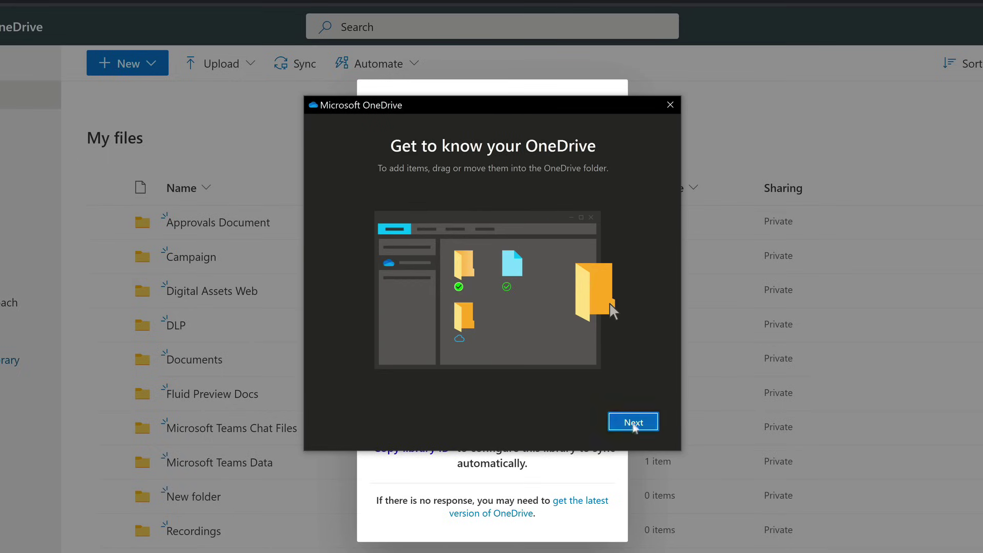
- Finish the OneDrive introduction pages, postponing the mobile app, and open the local OneDrive folder
{"action": "left_click", "coordinate": [633, 423]}
{"action": "left_click", "coordinate": [634, 422]}
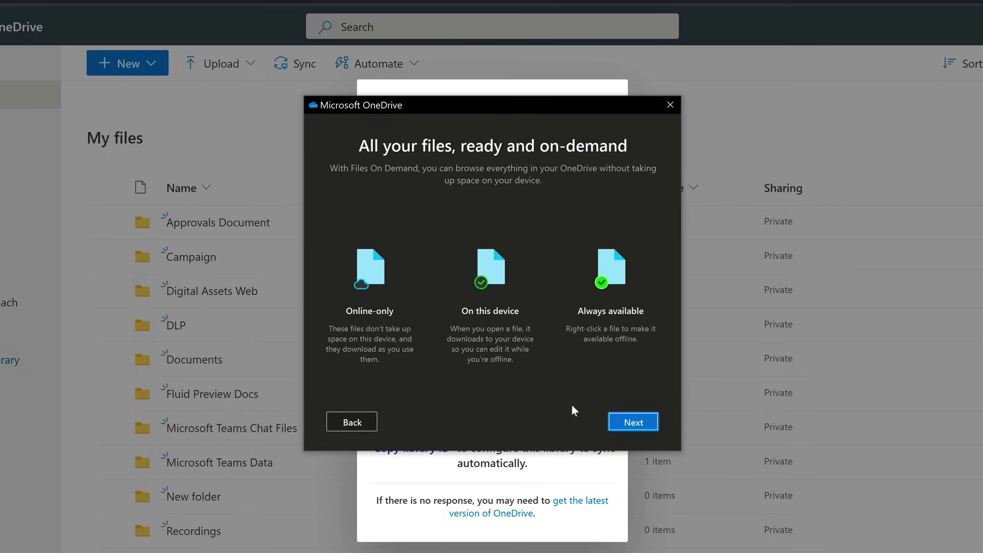
{"action": "left_click", "coordinate": [634, 423]}
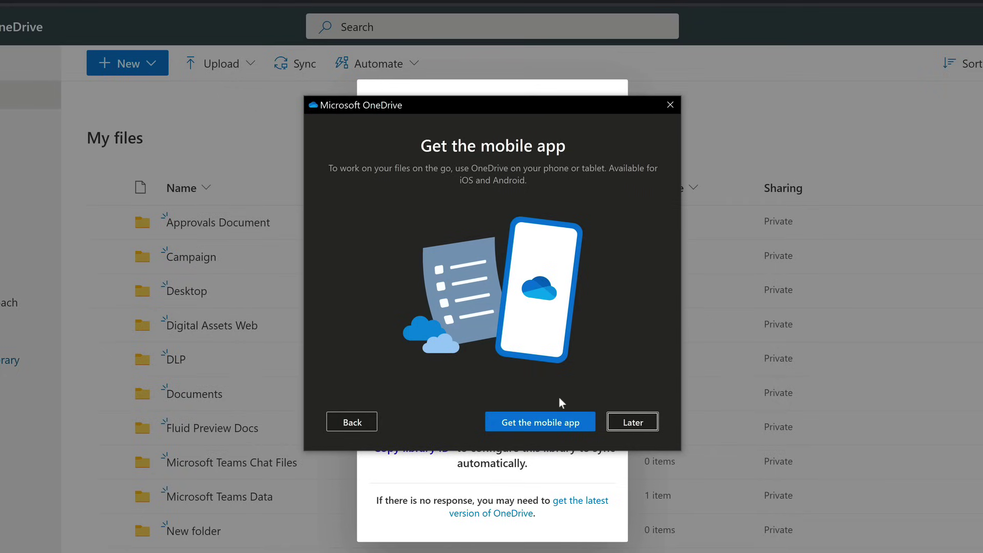
{"action": "left_click", "coordinate": [631, 421]}
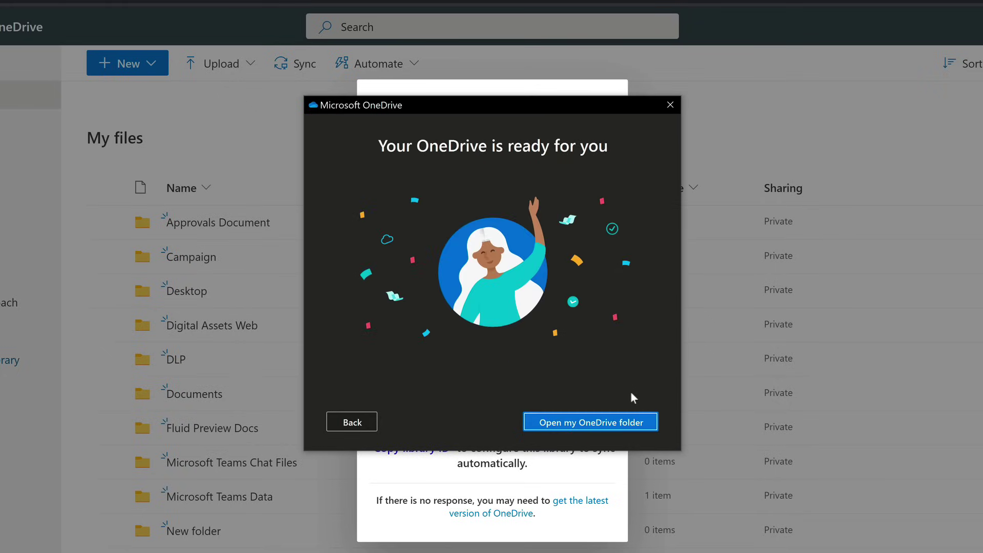
{"action": "left_click", "coordinate": [625, 420]}
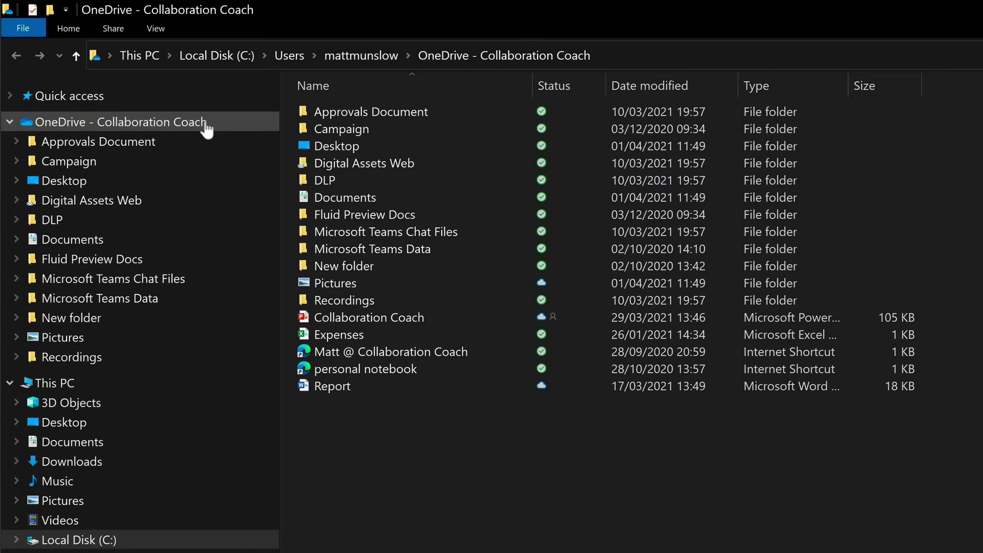
- Demonstrate picking up the Collaboration Coach presentation in the synced folder and inspect its OneDrive options without applying any
{"action": "left_click_drag", "start_coordinate": [379, 318], "coordinate": [481, 230]}
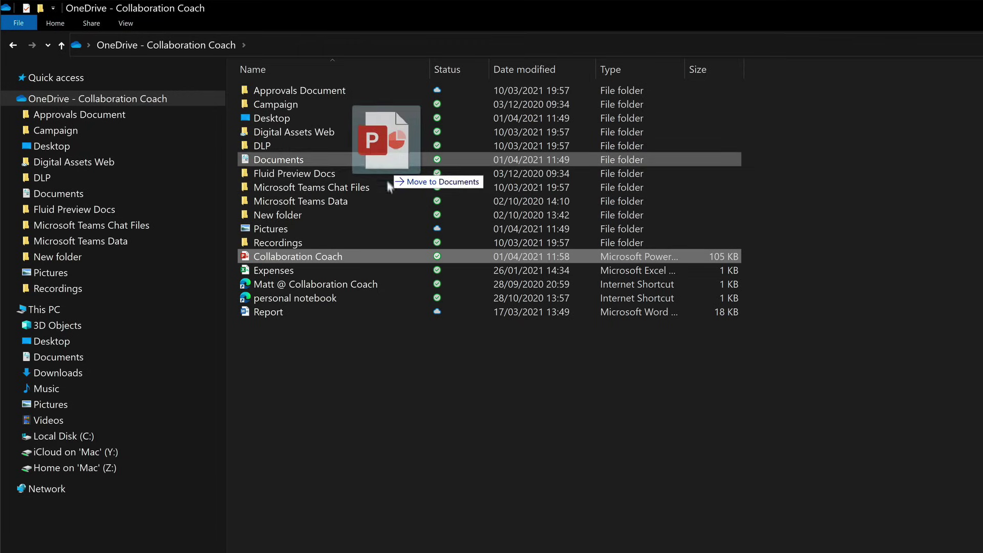
{"action": "left_click_drag", "start_coordinate": [388, 187], "coordinate": [379, 258]}
{"action": "right_click", "coordinate": [379, 256]}
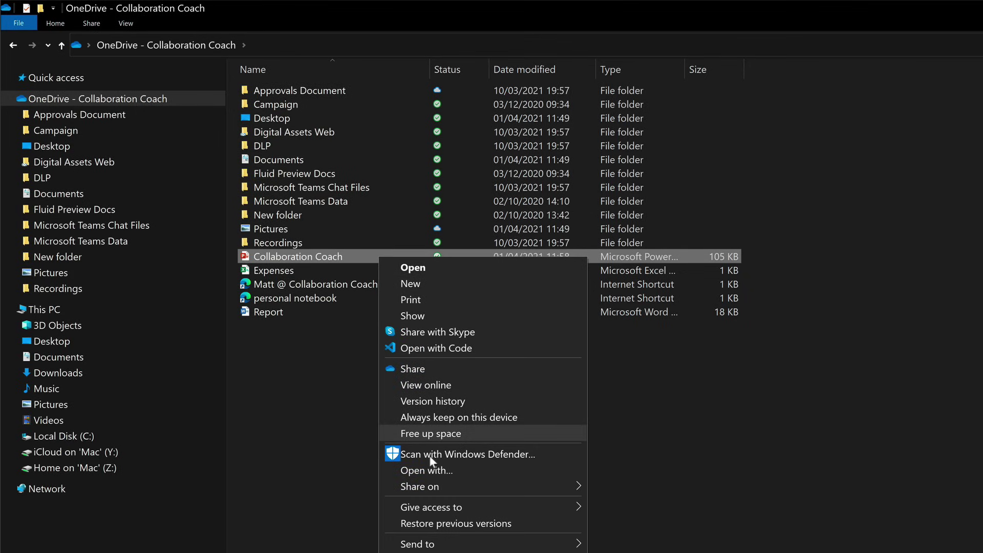
{"action": "left_click", "coordinate": [355, 251]}
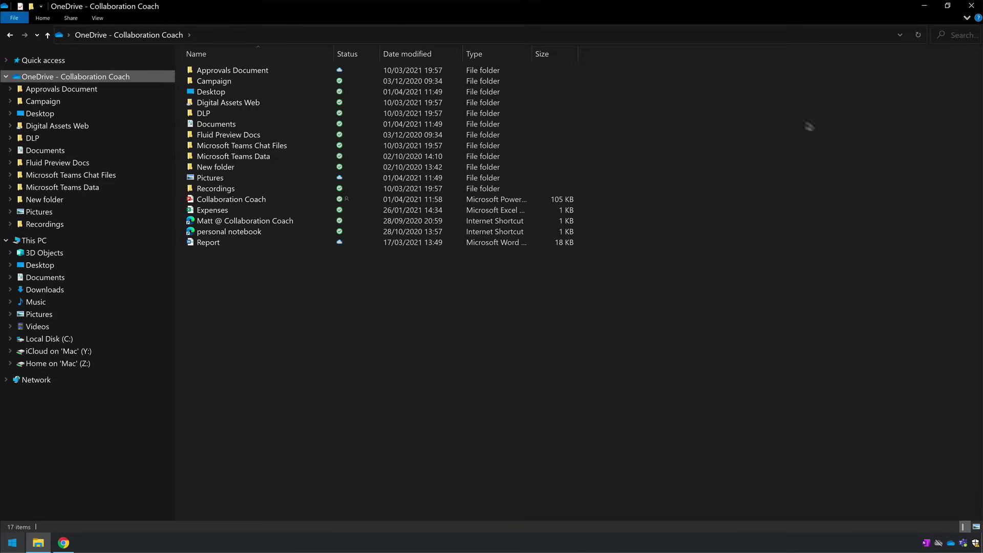
- Arrange the local OneDrive folder and the browser side by side and compare the folder with the online My files list
{"action": "left_click_drag", "start_coordinate": [820, 11], "coordinate": [982, 58]}
{"action": "left_click", "coordinate": [287, 280]}
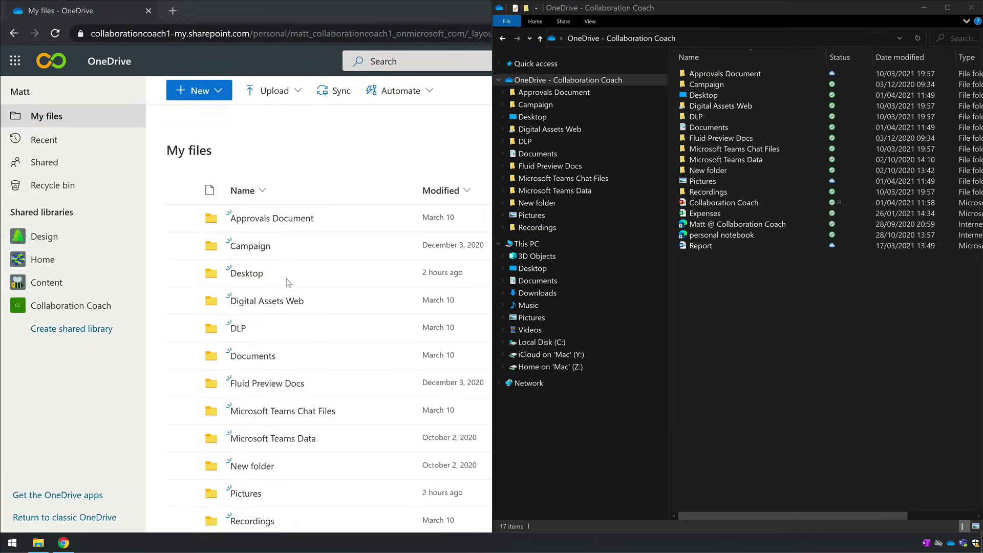
{"action": "scroll", "coordinate": [251, 328], "scroll_direction": "down", "scroll_amount": 3}
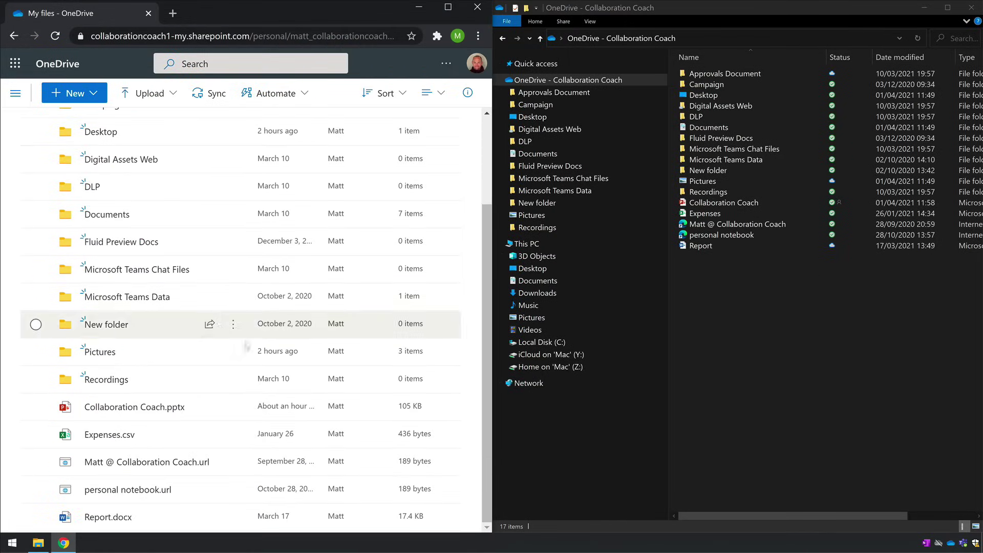
- Rename the Collaboration Coach presentation in the online My files list by adding the owner's first name after the existing title
{"action": "left_click", "coordinate": [766, 204]}
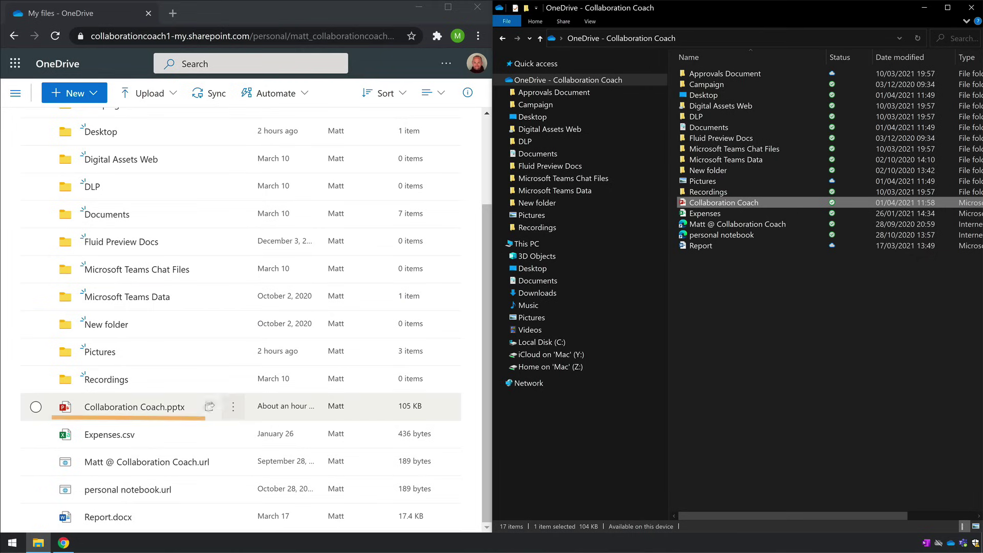
{"action": "right_click", "coordinate": [195, 409]}
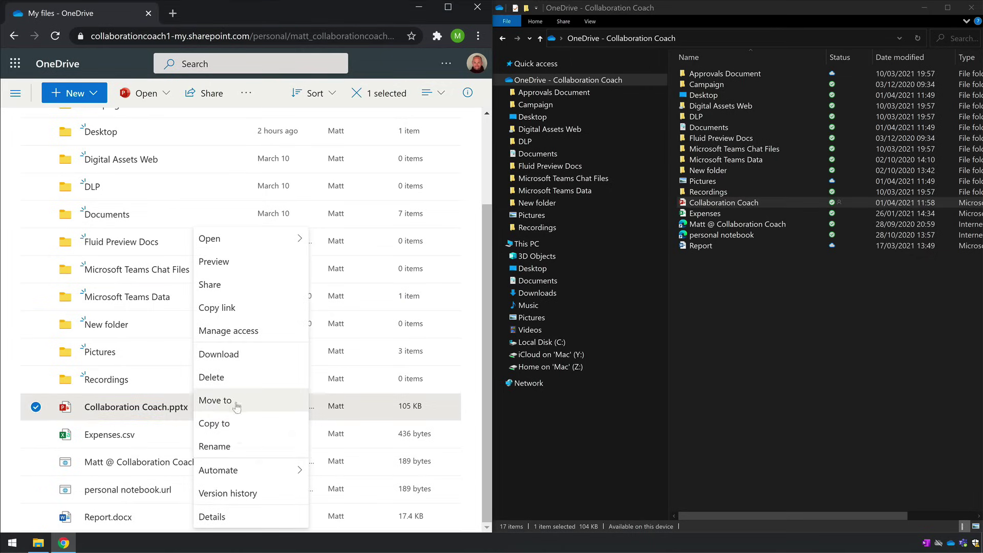
{"action": "left_click", "coordinate": [214, 446]}
{"action": "left_click", "coordinate": [280, 286]}
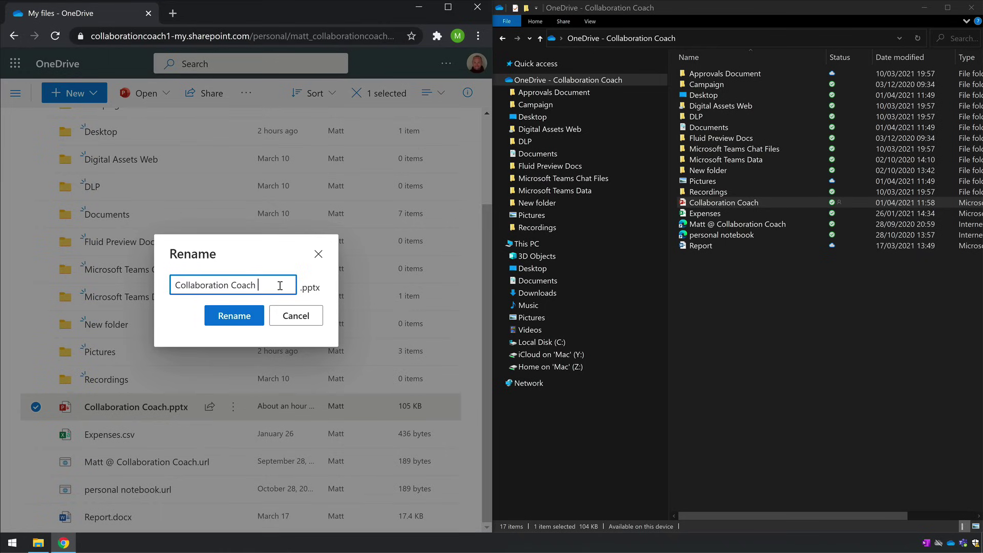
{"action": "type", "text": "Matt"}
{"action": "left_click", "coordinate": [235, 316]}
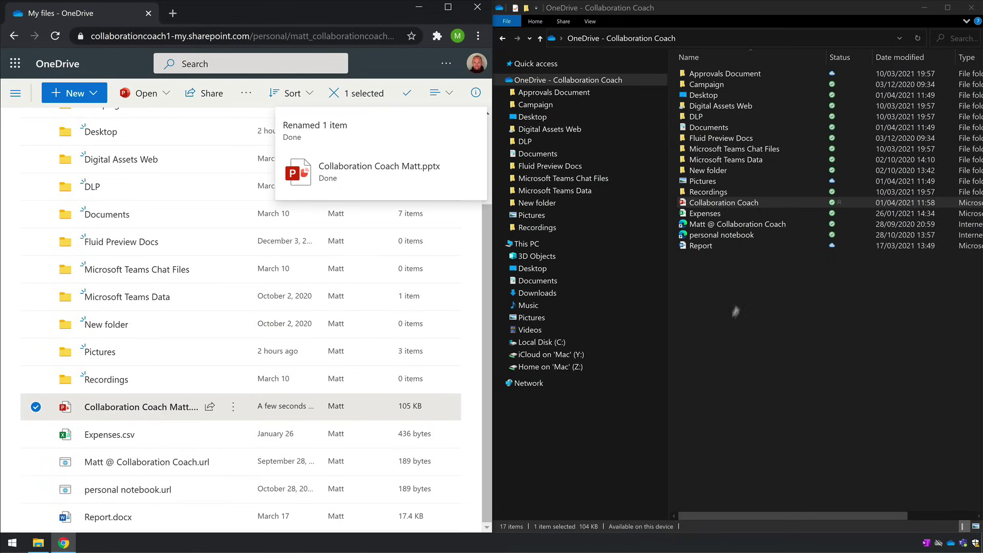
- Delete the renamed Collaboration Coach presentation from the synced OneDrive folder in File Explorer
{"action": "left_click", "coordinate": [791, 203]}
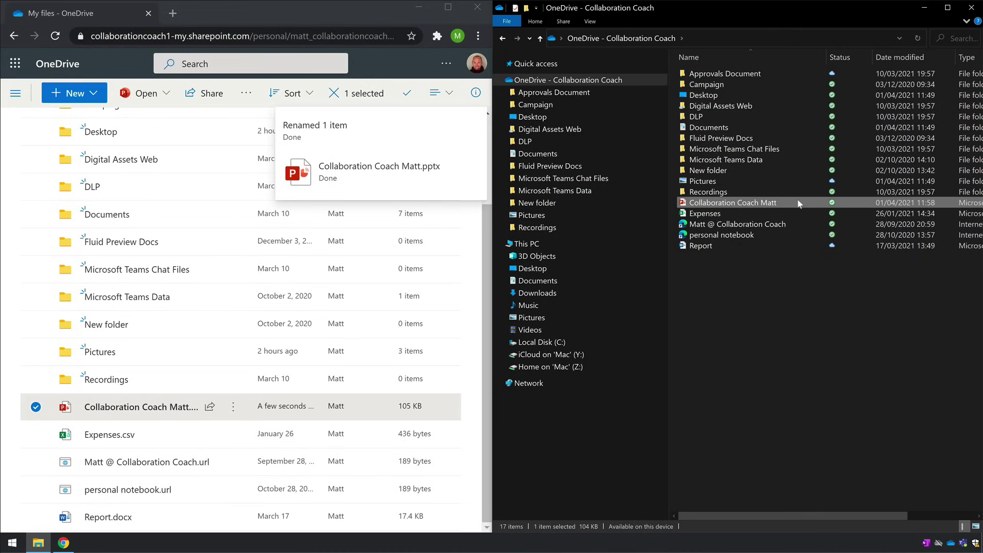
{"action": "right_click", "coordinate": [799, 204]}
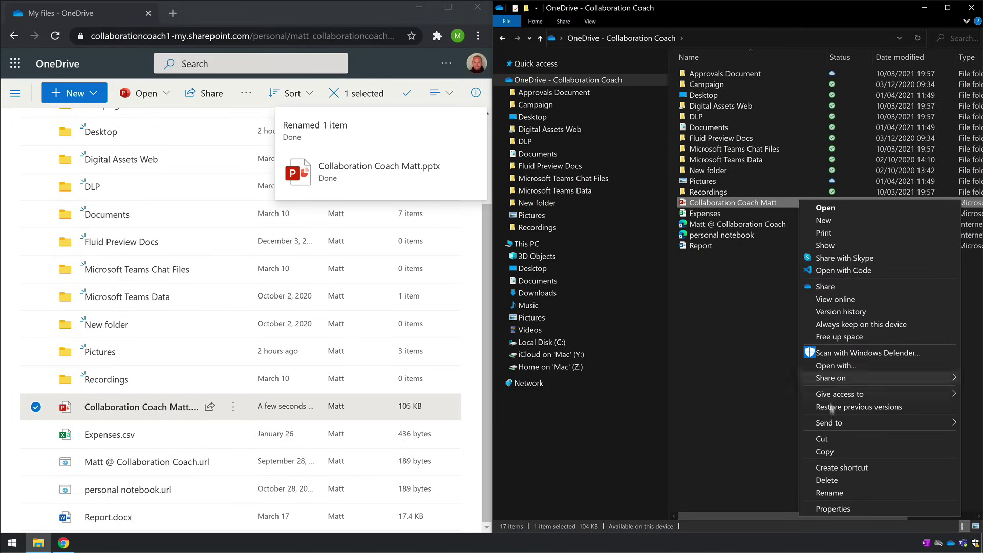
{"action": "left_click", "coordinate": [827, 480]}
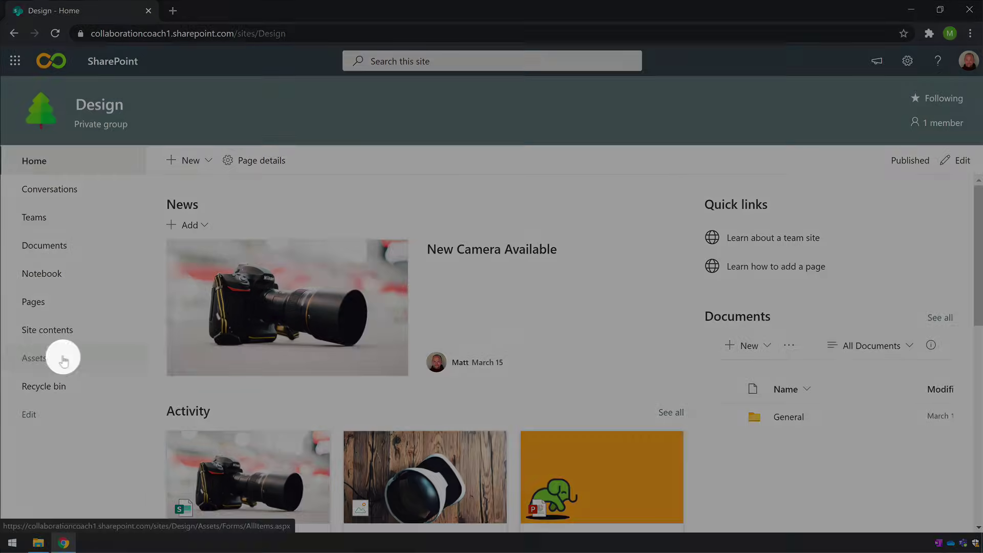
- Open the Assets library of the Design SharePoint site and sync it to the computer
{"action": "left_click", "coordinate": [64, 359]}
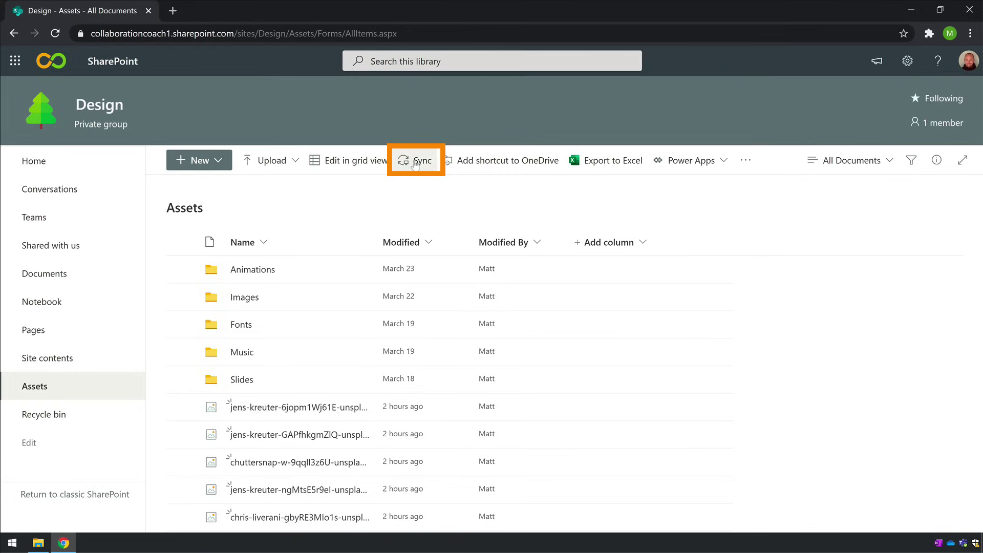
{"action": "left_click", "coordinate": [415, 163]}
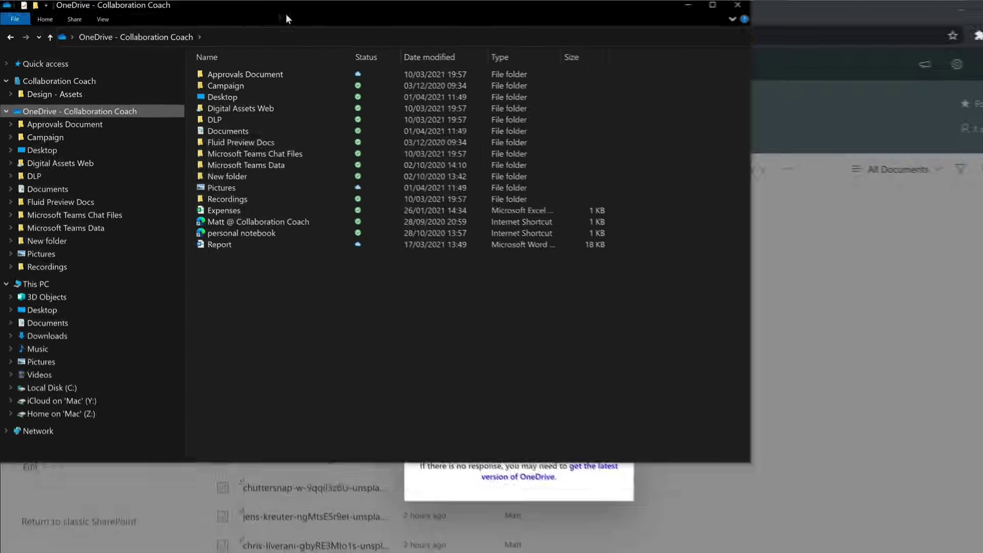
- Arrange File Explorer and the SharePoint library side by side and open the synced Design - Assets folder
{"action": "left_click_drag", "start_coordinate": [286, 13], "coordinate": [981, 82]}
{"action": "left_click", "coordinate": [283, 207]}
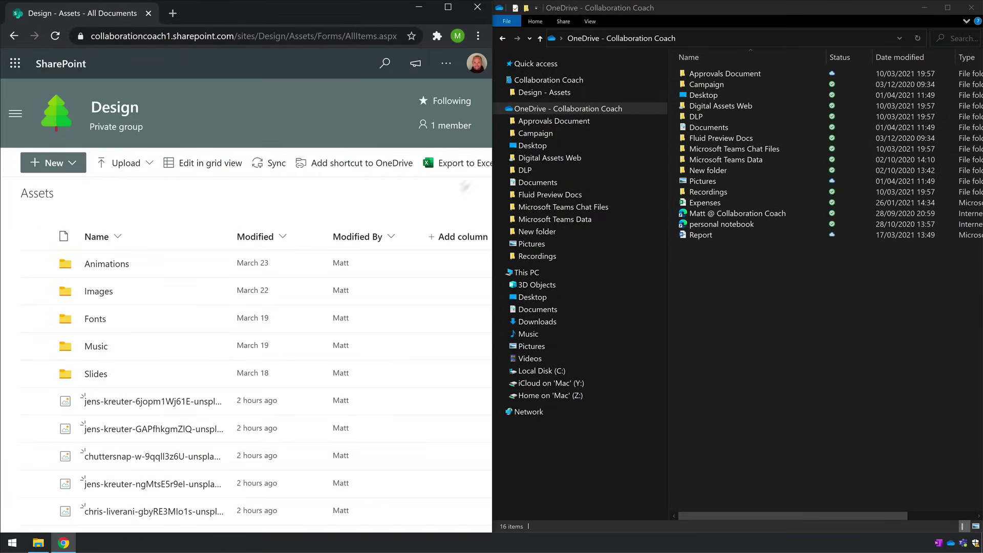
{"action": "left_click", "coordinate": [544, 92]}
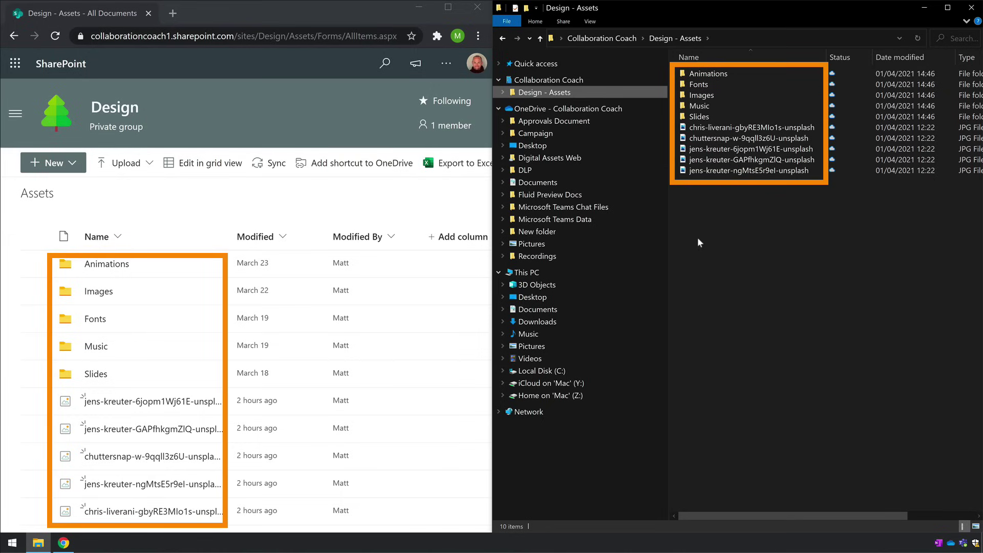